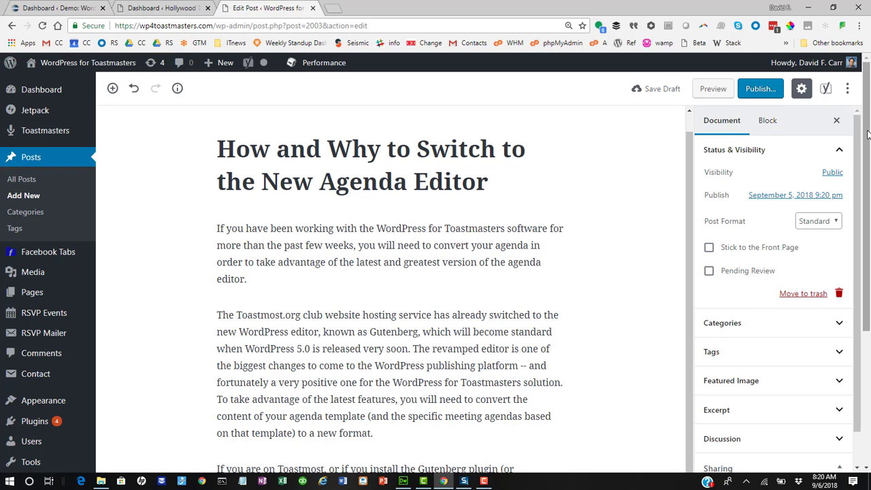
Add a new paragraph after the post's last paragraph reading "Just a regular paragraph."
left_click_drag(869, 135, 869, 255)
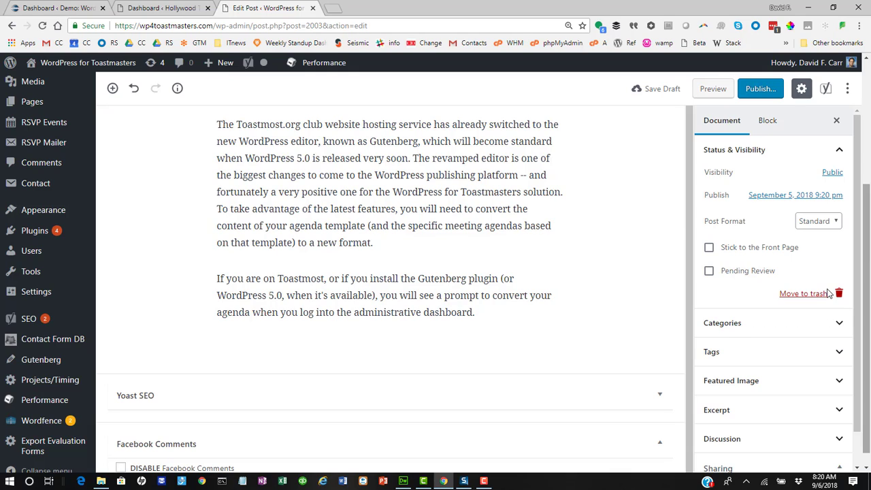
left_click(495, 316)
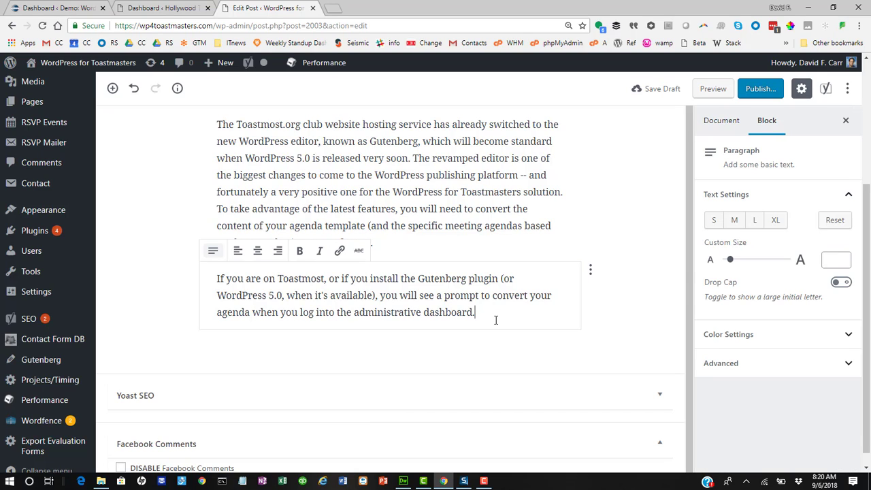
key("Return")
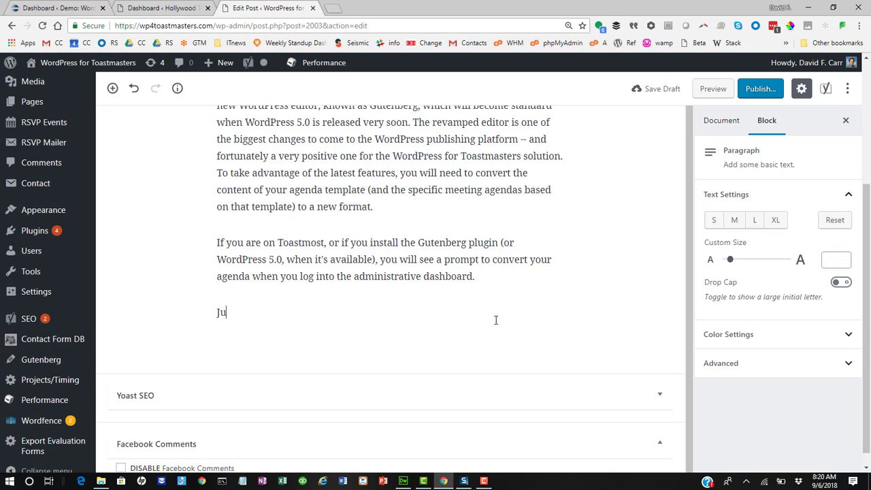
type("Just a regular paragraph.")
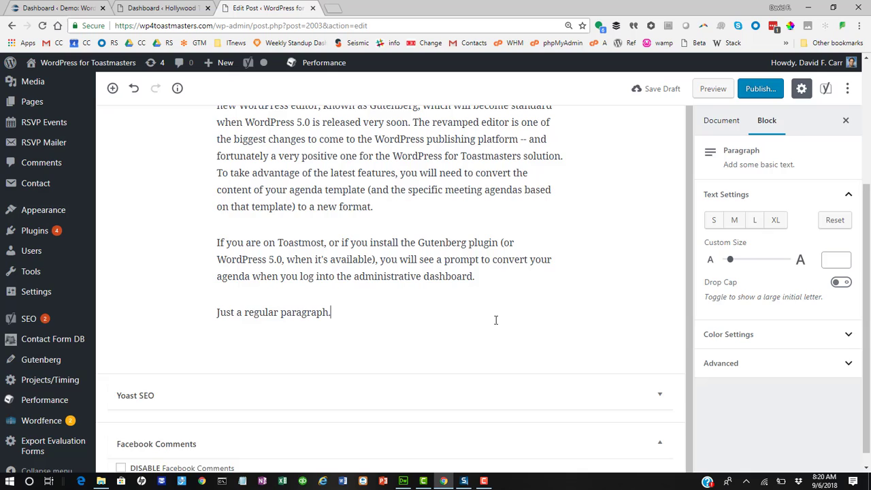
Start a bulleted list below that paragraph with the items "Convert your old agendas" and "Edit your agenda template"
key("Return")
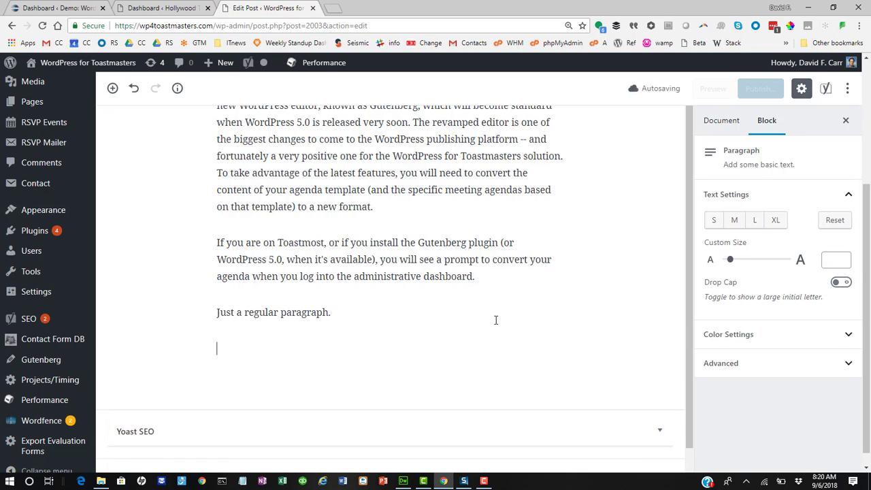
type("*")
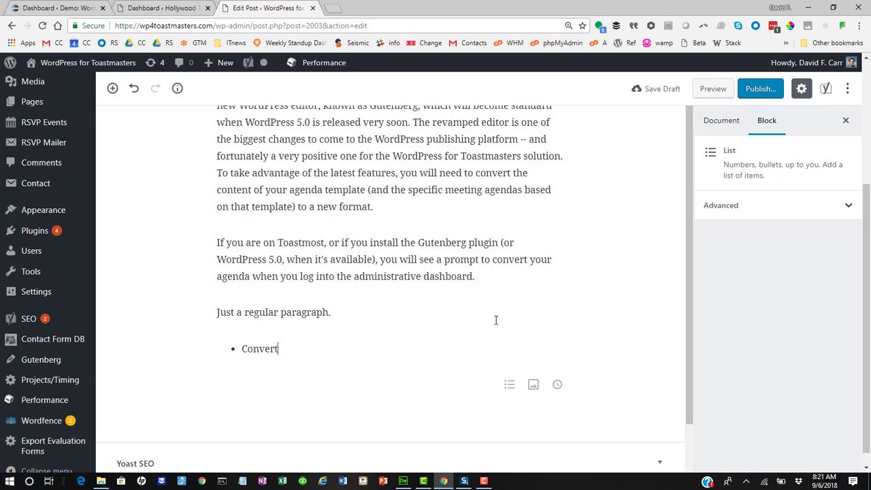
type("our old ")
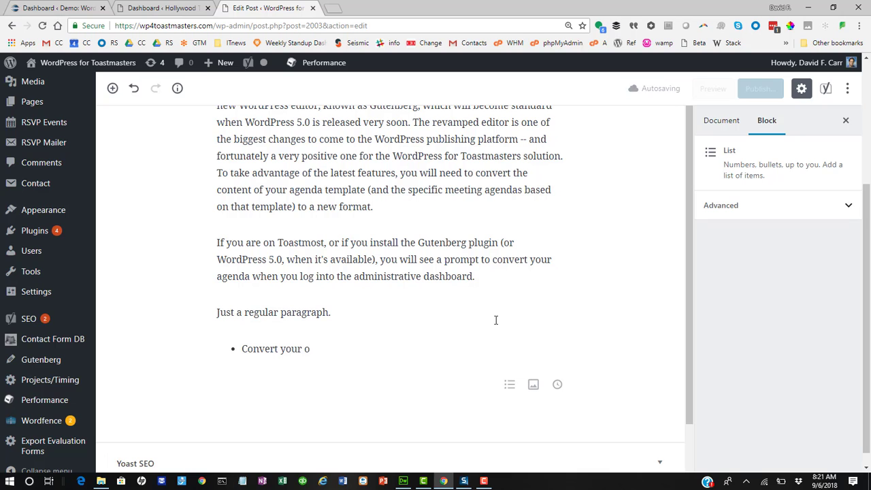
type("agendas")
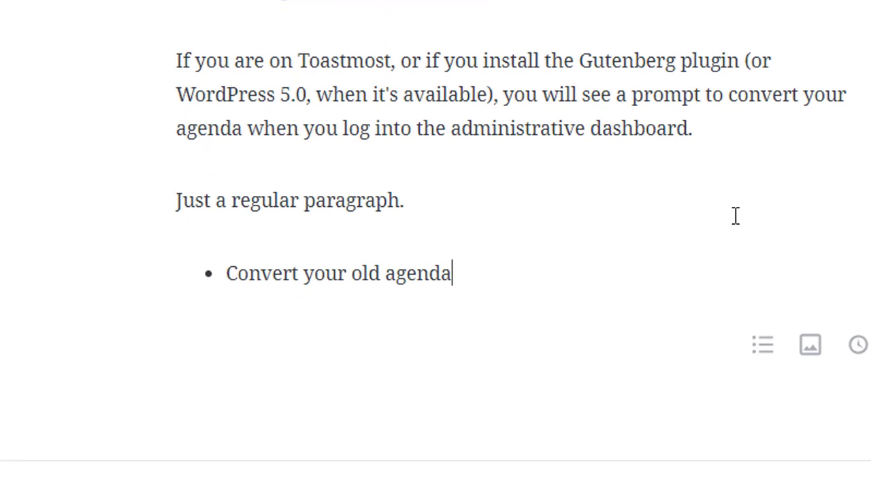
key("Return")
type("Edit your ag")
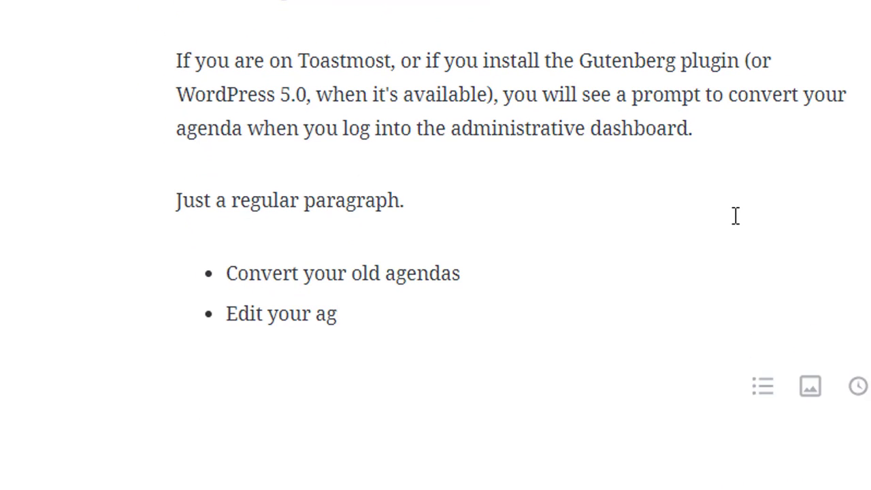
type("enda template")
Add a third bullet reading "Update your agendas for individual dates."
key("Return")
type("u")
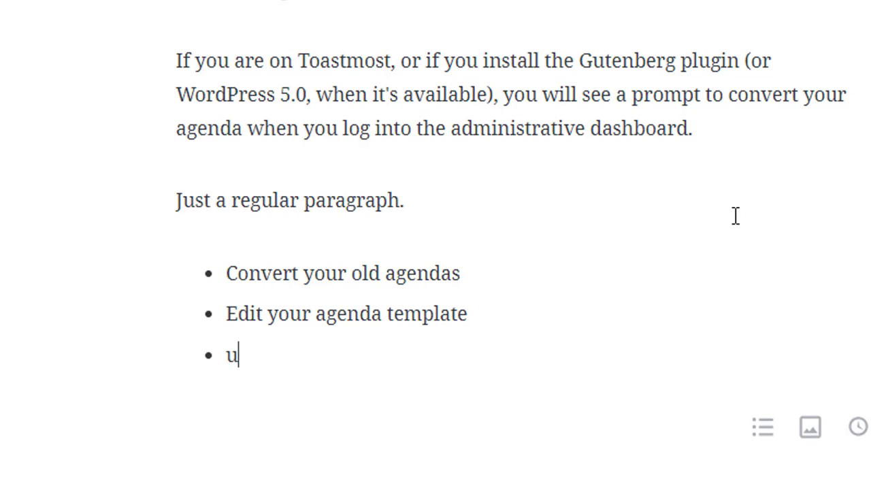
type("pdate your individual")
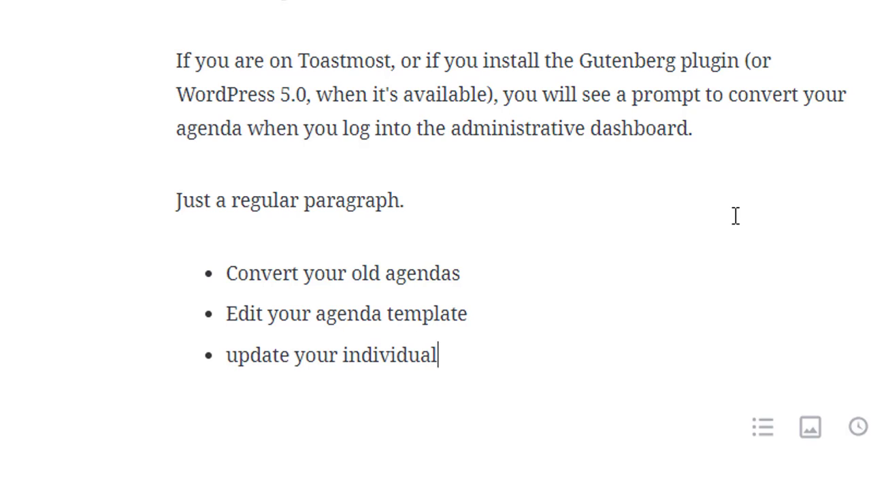
key("BackSpace")
key("BackSpace")
key("BackSpace")
key("BackSpace")
key("BackSpace")
key("BackSpace")
key("BackSpace")
key("BackSpace")
key("BackSpace")
key("BackSpace")
type("agendas for individual d")
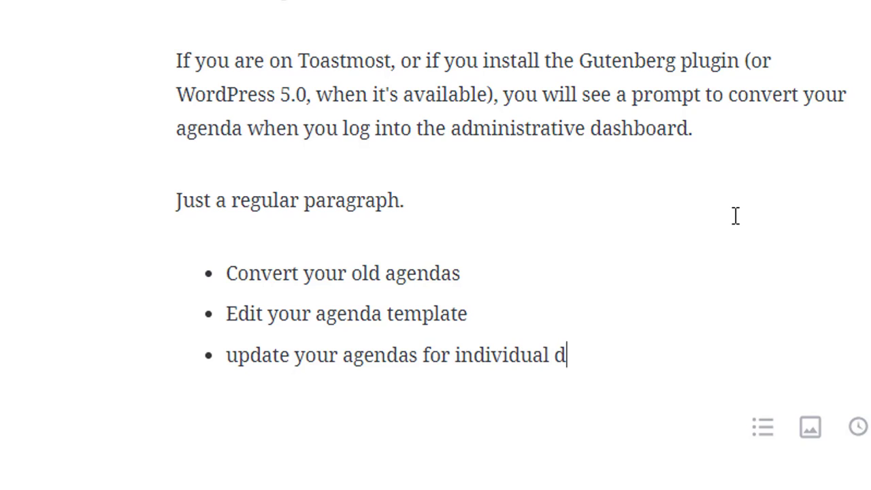
type("ates.")
left_click(240, 354)
key("BackSpace")
type("U")
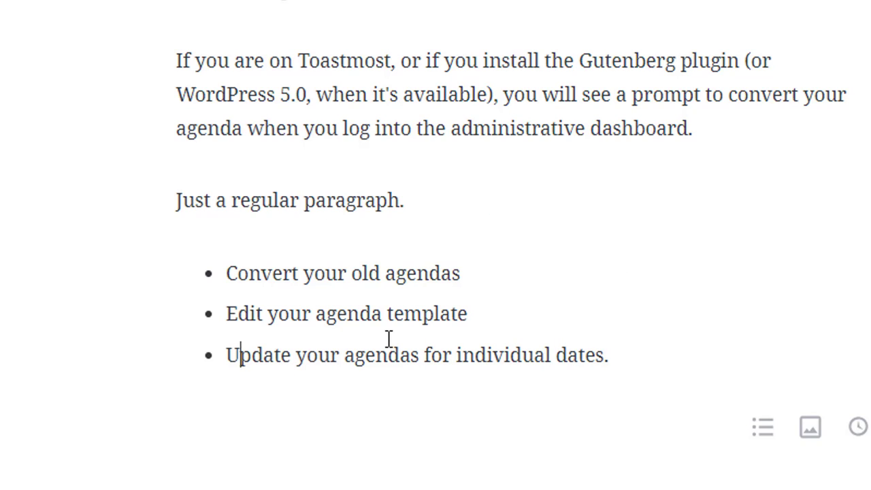
Reword the first bullet to "Convert your old agenda templates"
left_click(499, 274)
key("BackSpace")
type("templa")
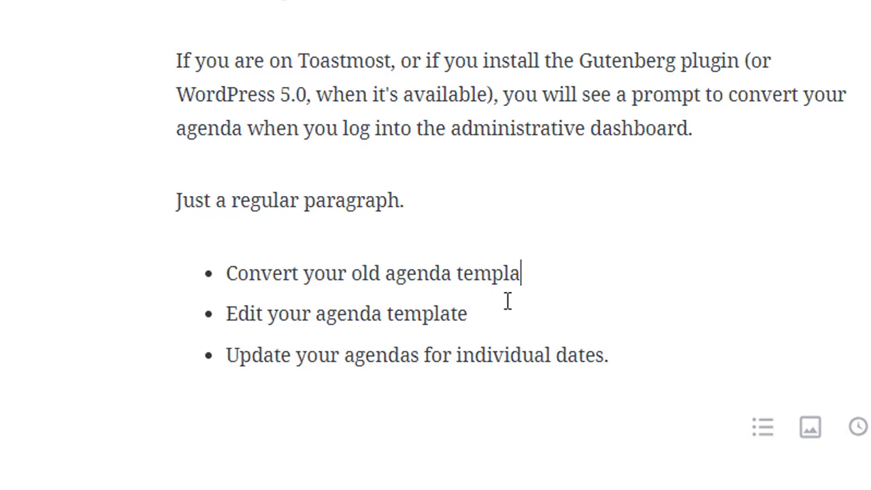
type("tes")
Insert the word "regular" in the second bullet so it reads "Edit your regular agenda template"
key("Down")
key("Left")
key("Left")
key("Left")
key("Left")
key("Left")
key("Left")
key("Left")
key("Left")
key("Left")
key("Left")
key("Left")
key("Left")
key("Left")
key("Left")
type("gre")
key("BackSpace")
key("BackSpace")
key("BackSpace")
type("regu")
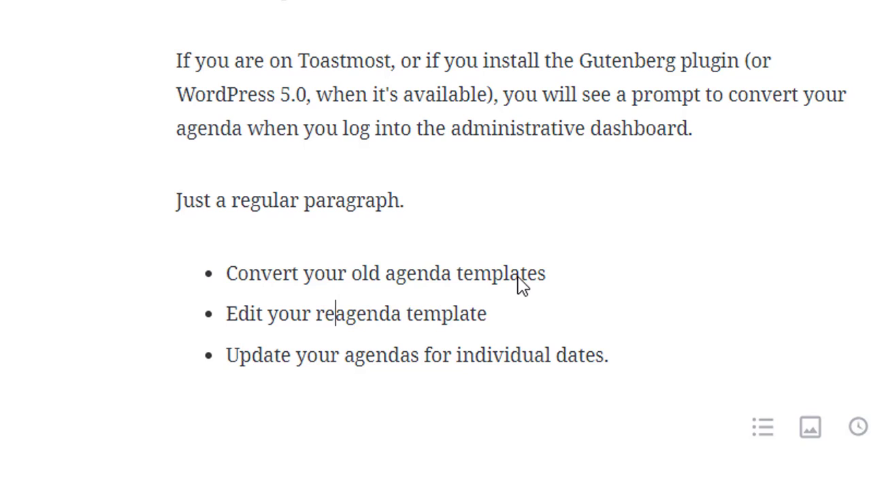
type("lar")
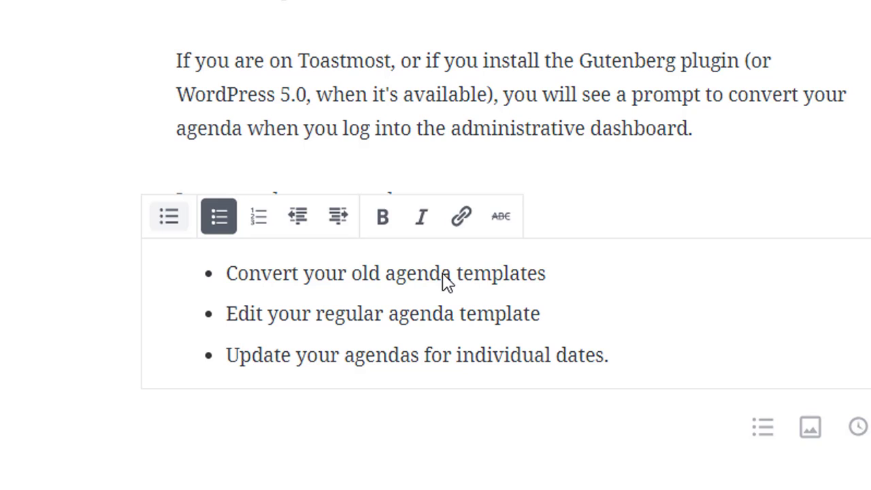
Convert the bulleted list to a numbered list and start an empty block below its last item
left_click(231, 275)
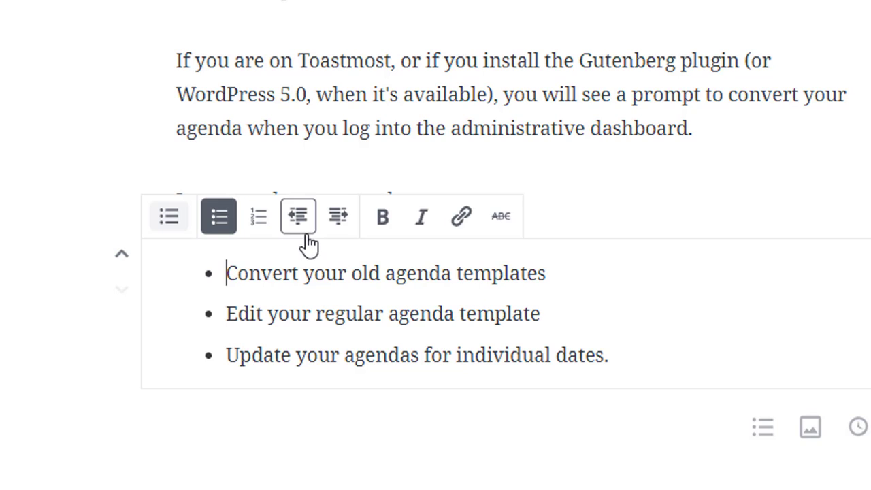
left_click(258, 219)
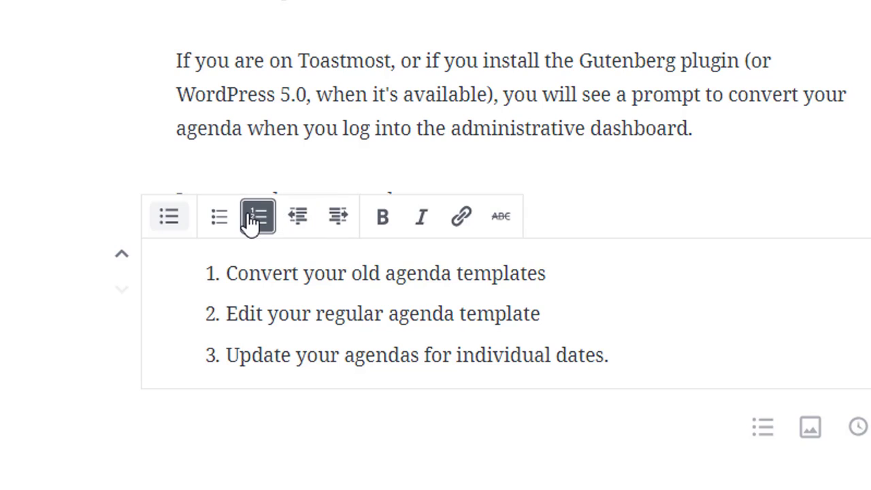
left_click(656, 364)
key("Return")
key("Return")
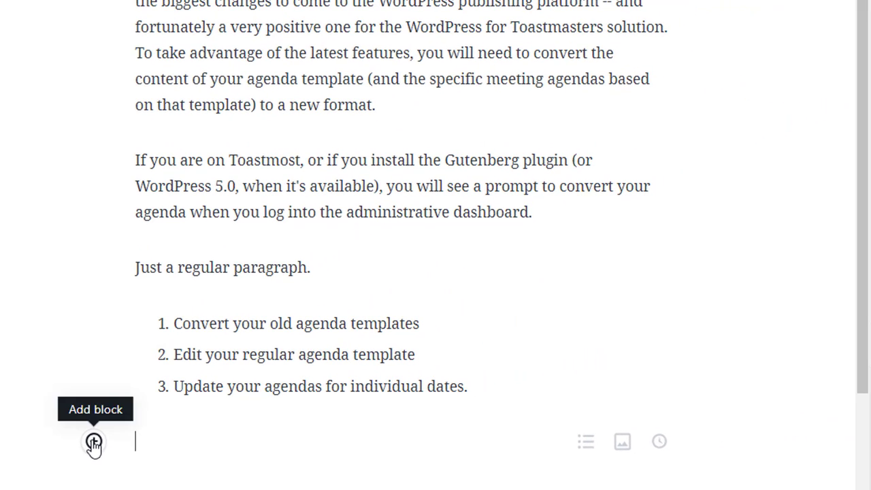
Search the available blocks for "image" and insert an Image block below the numbered list
left_click(94, 442)
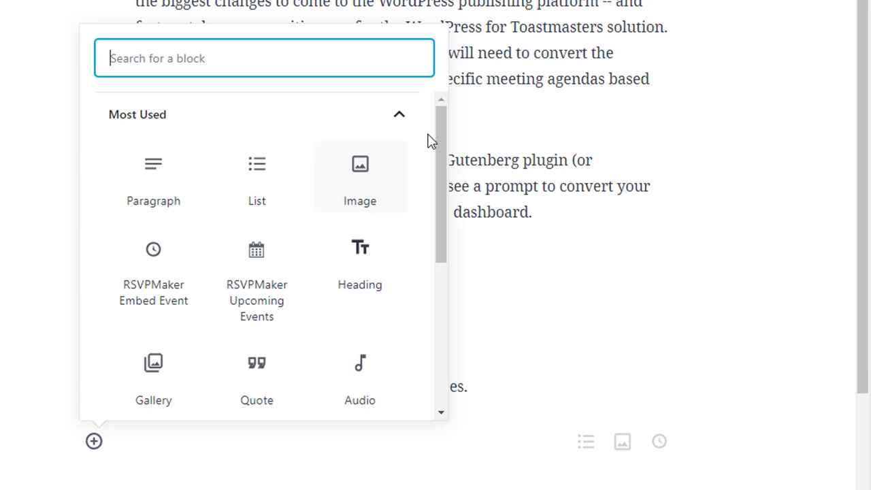
left_click(447, 476)
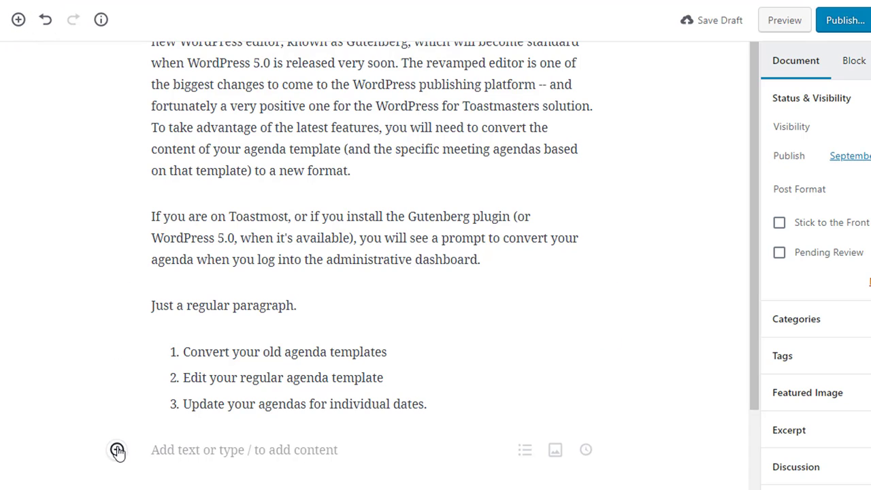
left_click(117, 450)
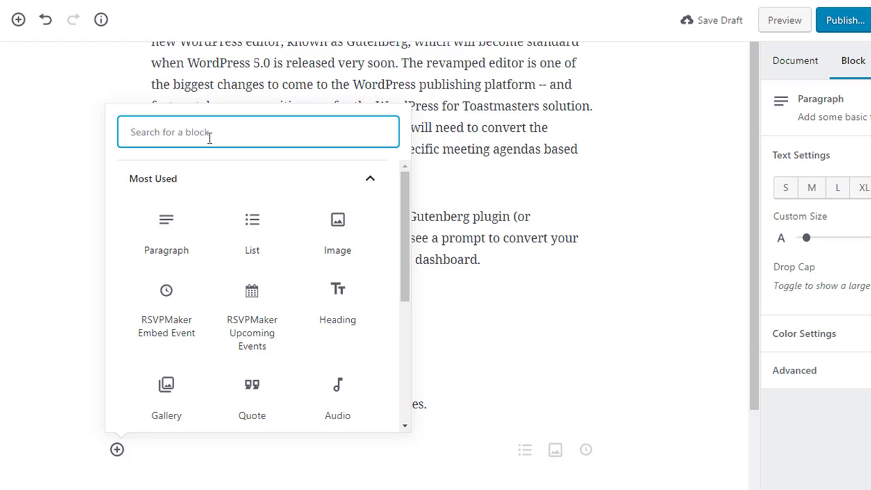
type("image")
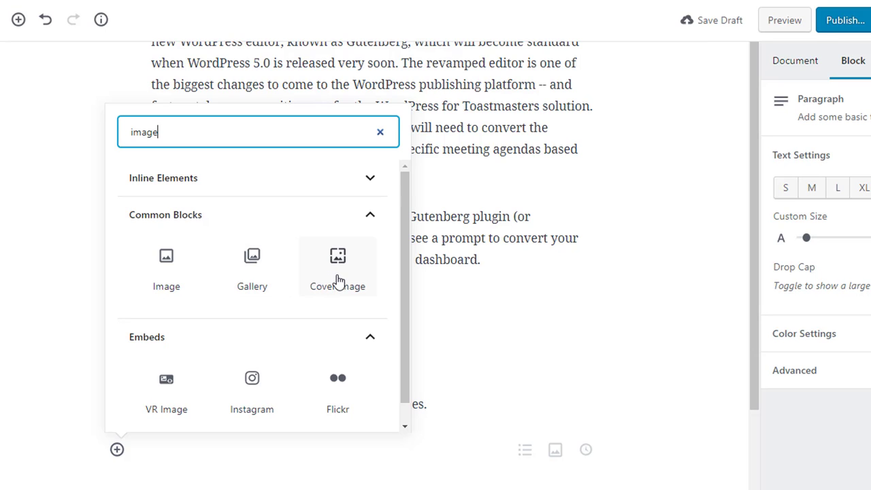
left_click(166, 271)
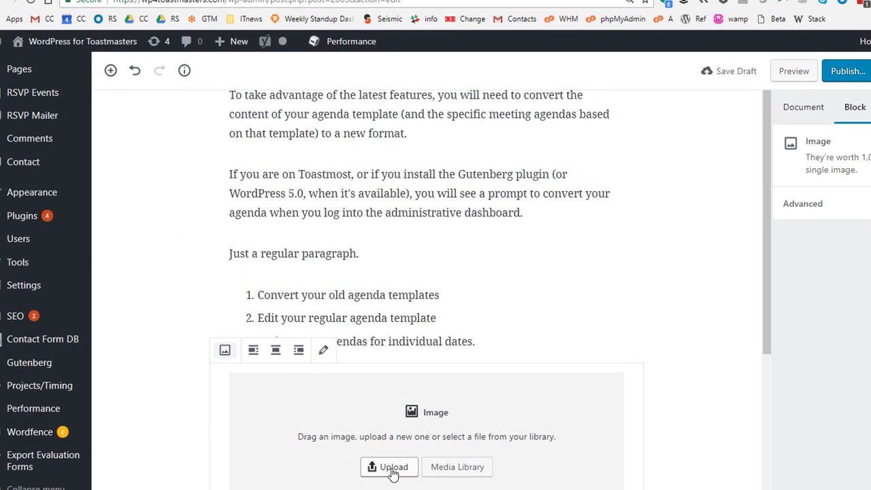
Upload convert_prompt.png from the screenshots folder into the Image block
left_click(392, 470)
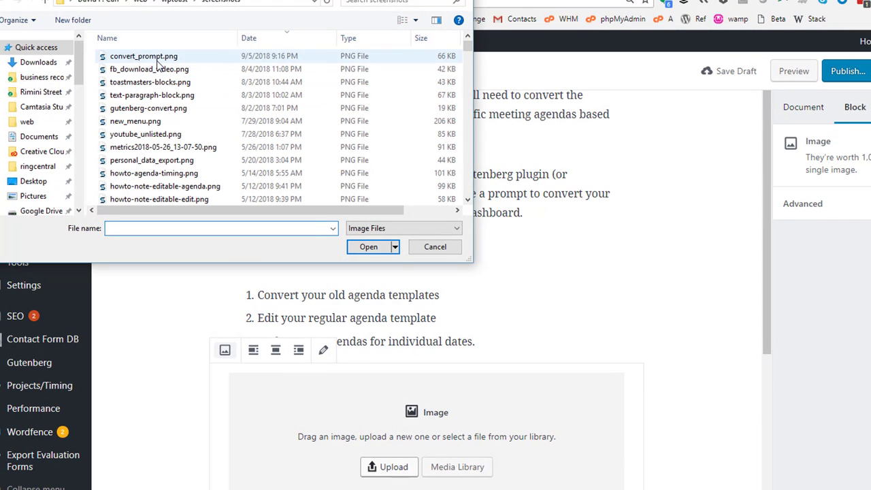
left_click(158, 57)
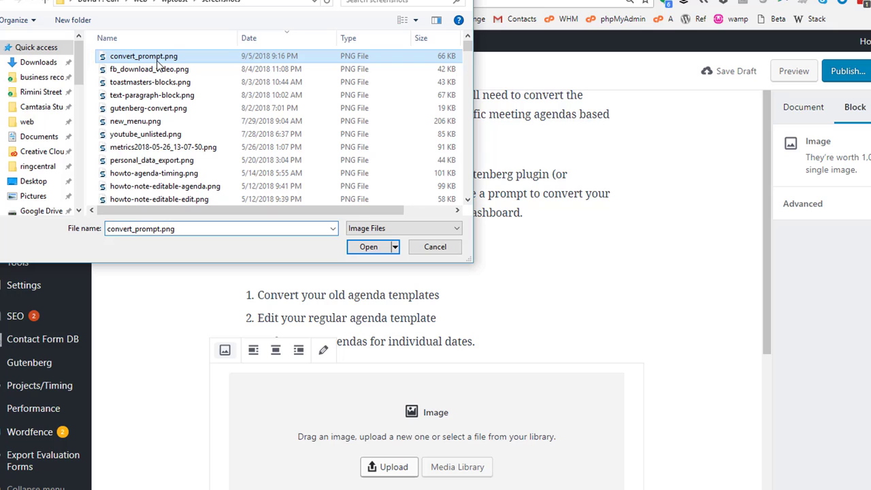
left_click(371, 248)
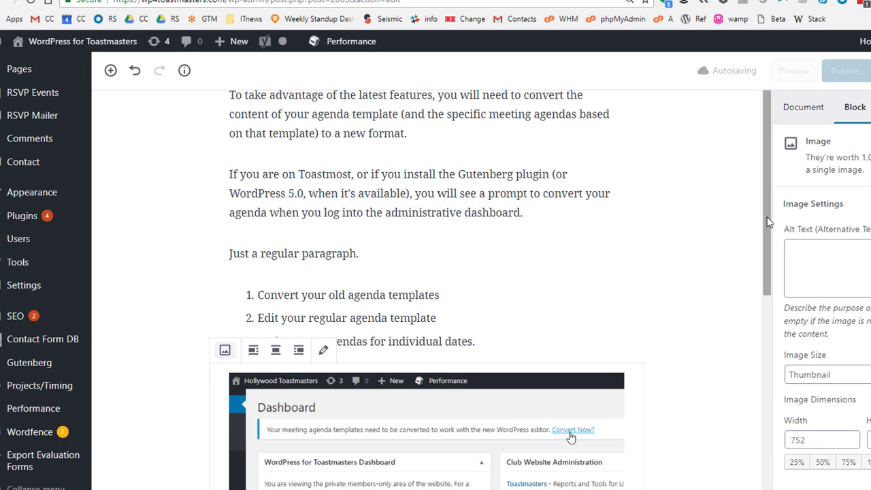
Caption the uploaded image "The convert your agenda template prompt." and leave the image block
left_click_drag(767, 218, 781, 377)
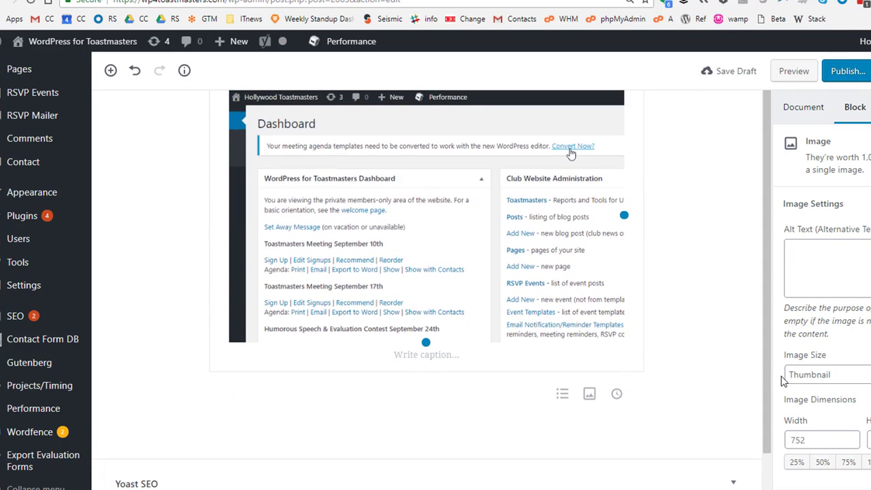
left_click(437, 355)
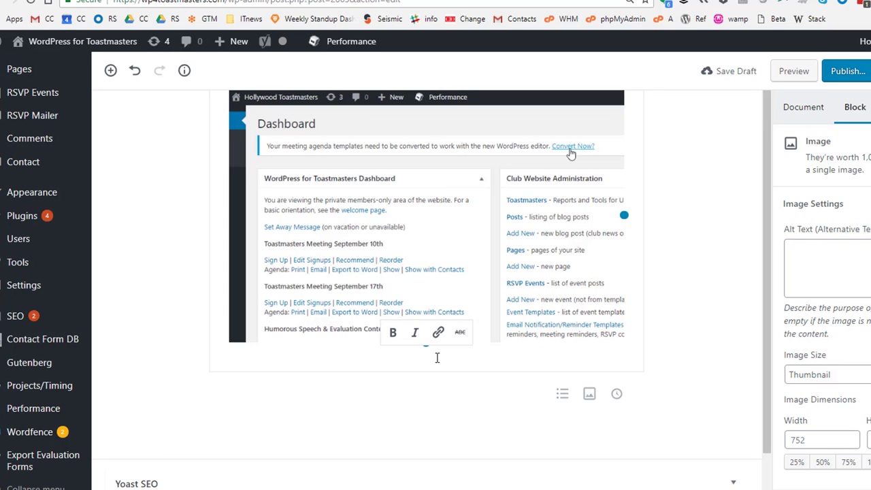
type("The conver")
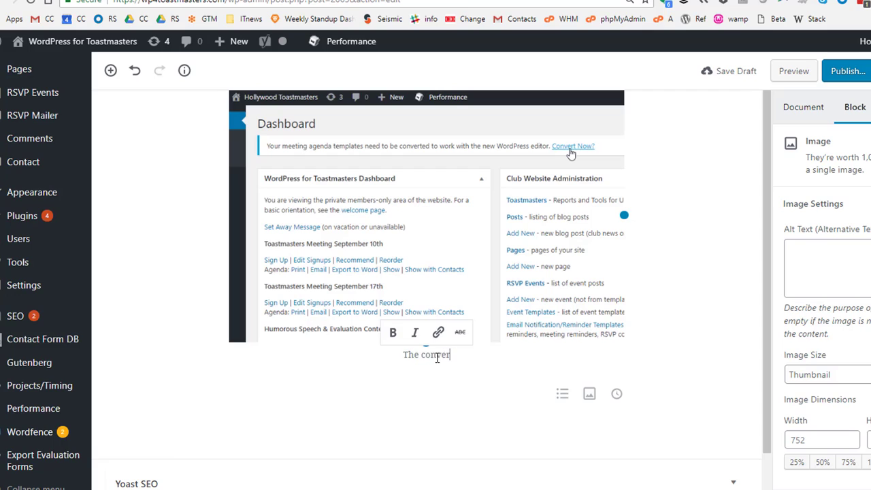
type("t your agend")
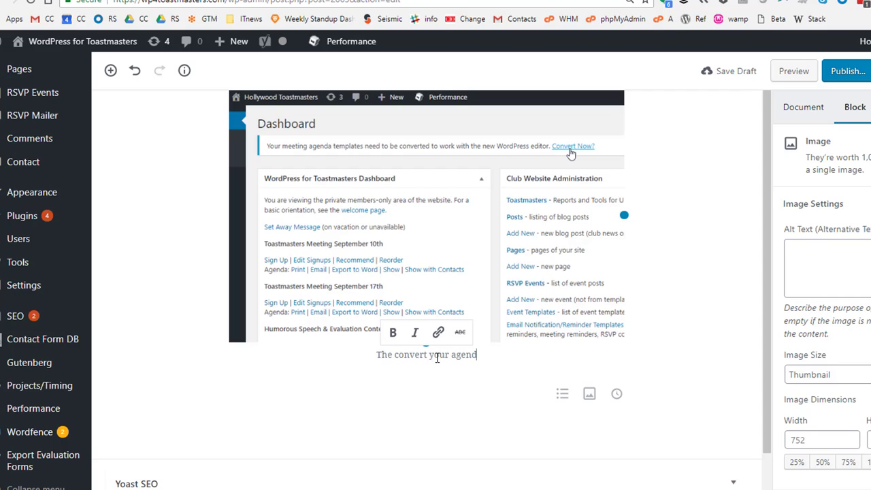
type("a template ")
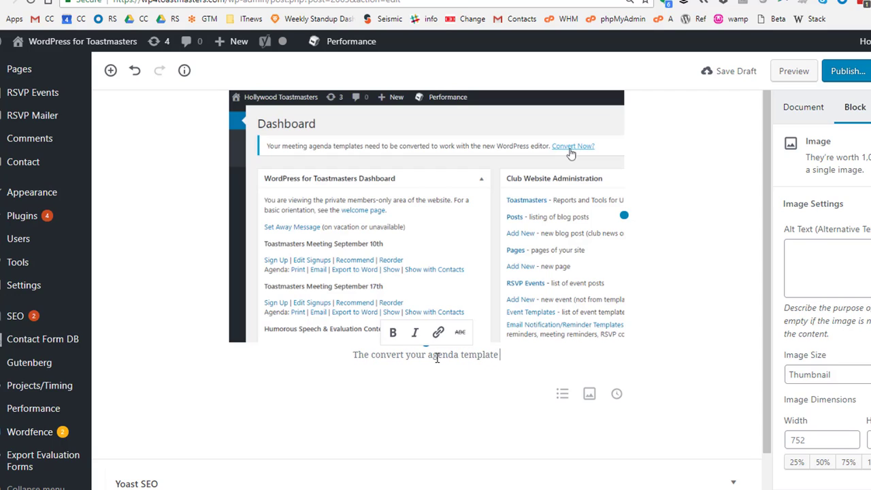
type("prompt.")
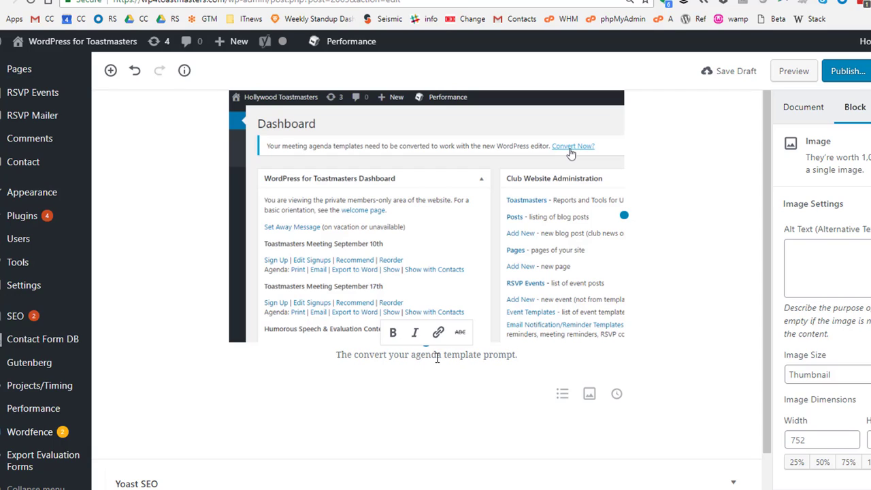
key("Return")
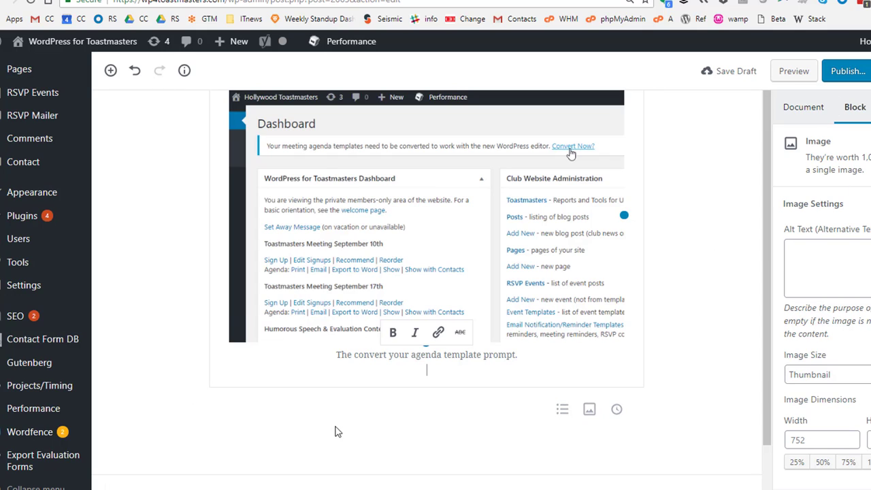
left_click(361, 396)
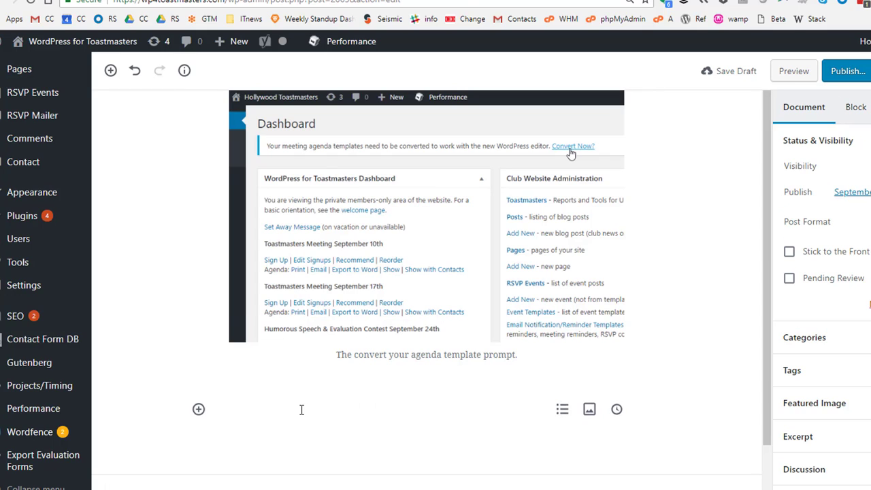
Search the available blocks for "file" and insert a File block below the captioned image
left_click(199, 409)
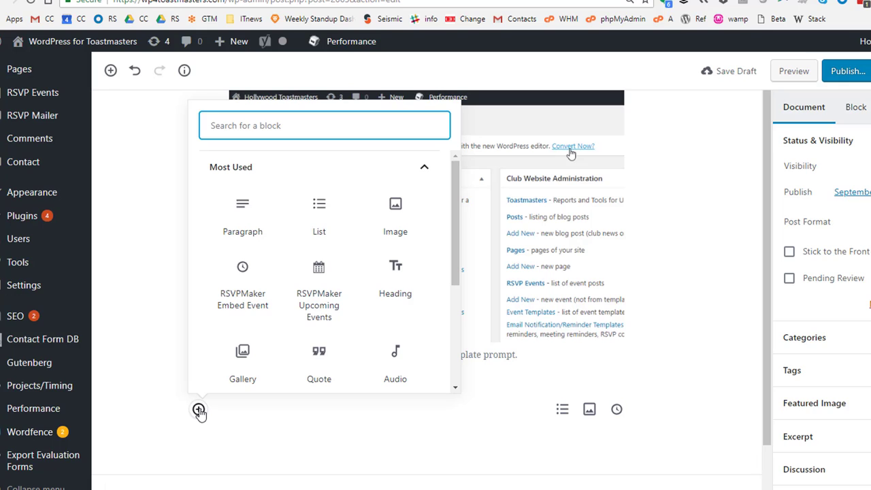
type("file")
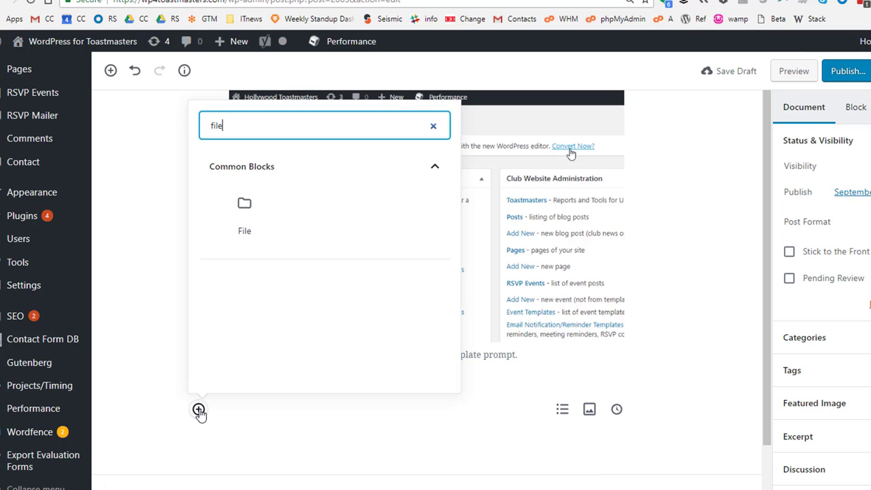
left_click(243, 204)
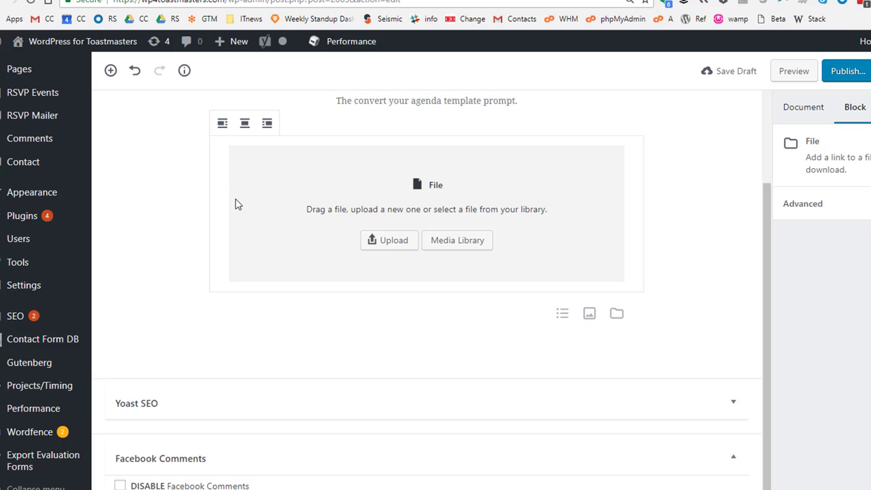
Upload the demo-members file from the wptoast folder into the File block
left_click(393, 241)
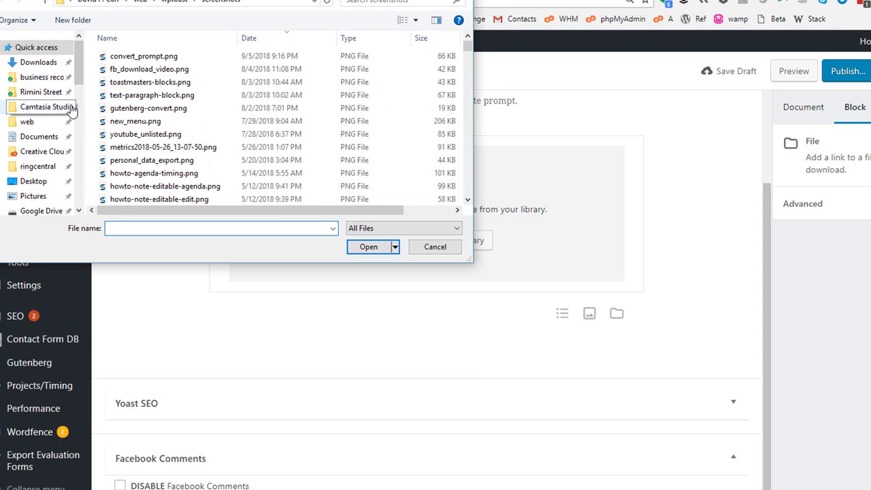
left_click(175, 2)
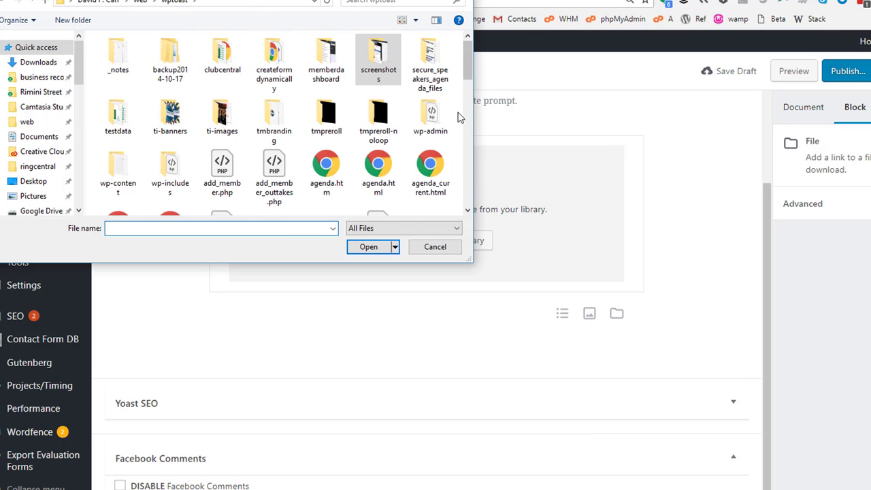
left_click_drag(472, 73, 473, 108)
left_click(381, 108)
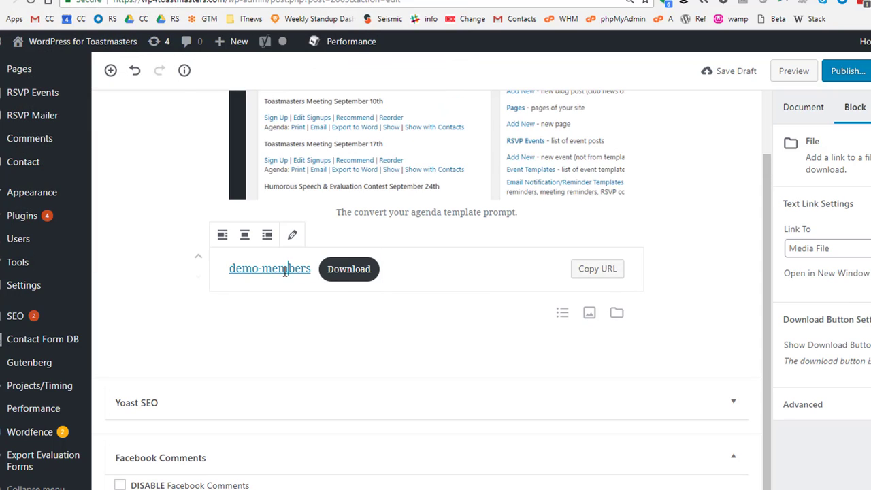
Replace the download link's text in the File block with "Demo Members (XLS)"
key("Right")
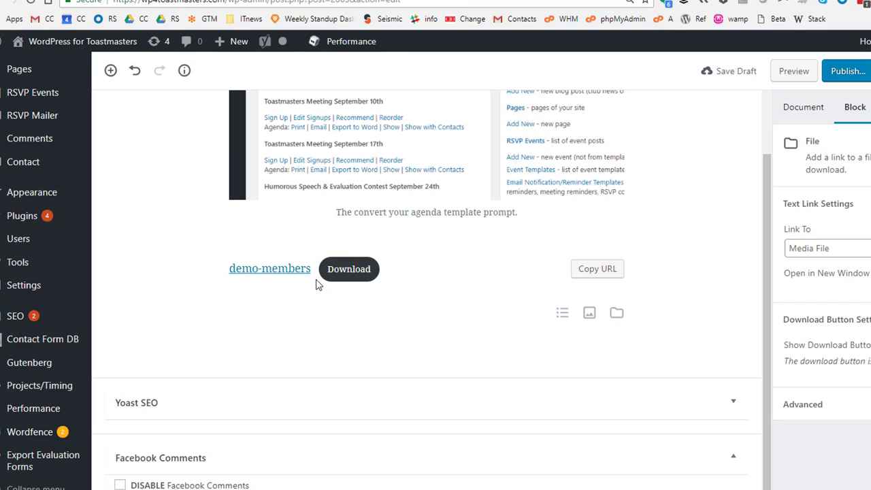
key("Home")
key("shift+Right")
key("shift+Right")
key("shift+Right")
key("shift+Right")
key("shift+Right")
key("shift+Right")
key("shift+Right")
key("shift+Right")
key("shift+Right")
key("shift+Right")
key("shift+Right")
key("shift+Right")
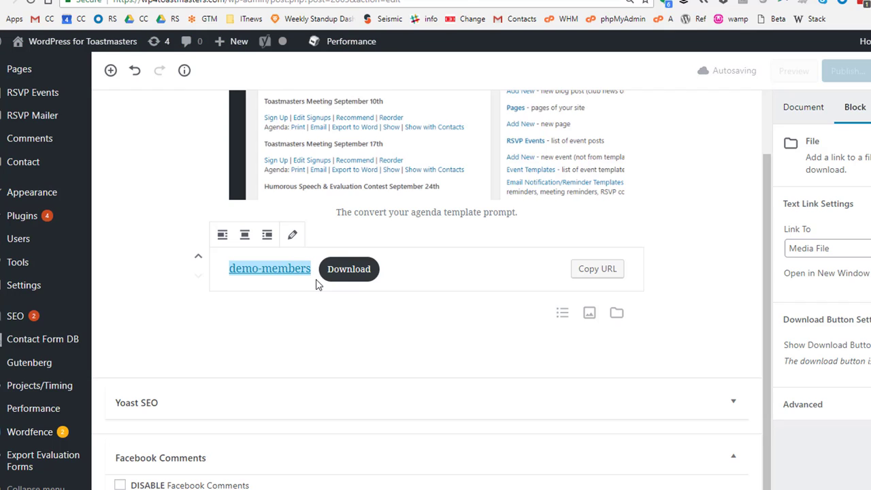
type("Da")
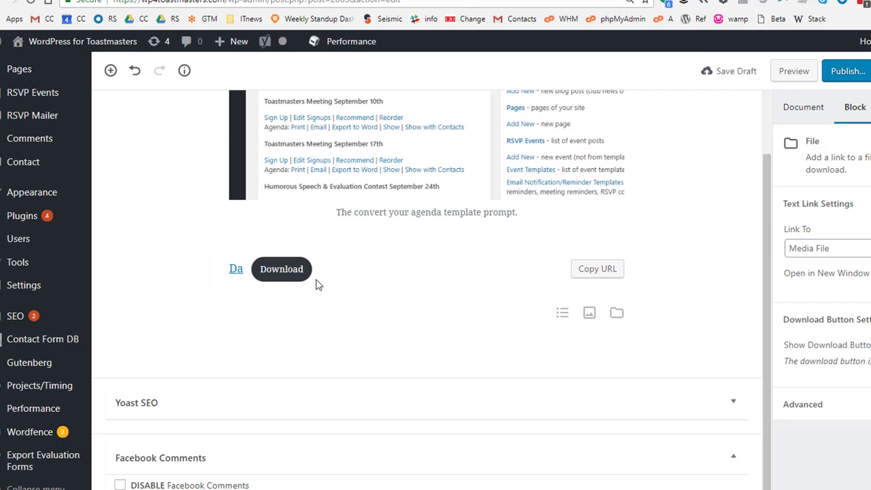
type("mo M")
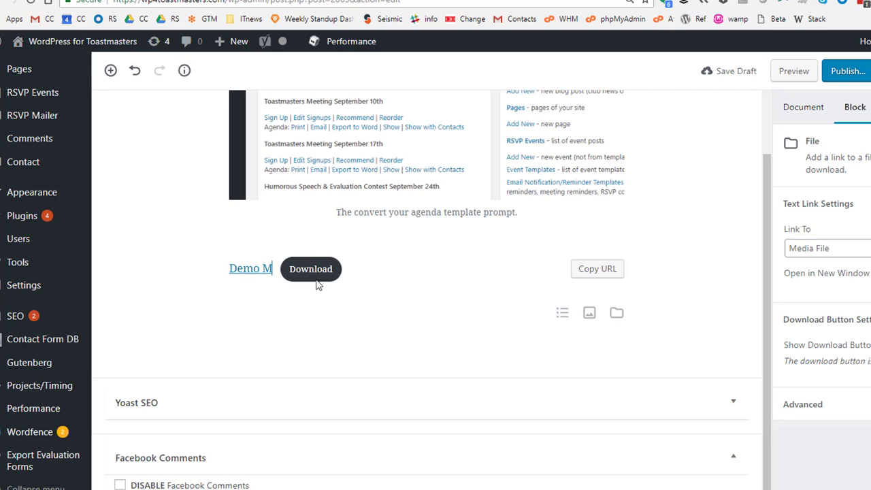
type("embers (")
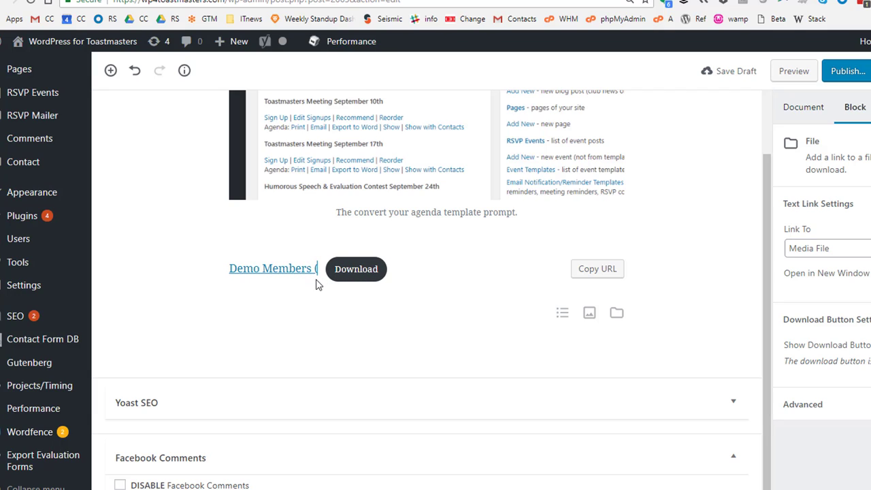
type("XLS")
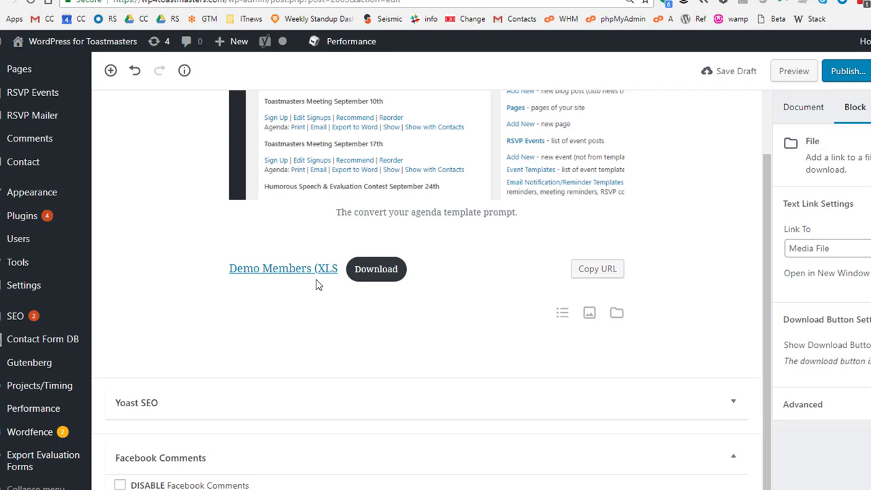
type(")")
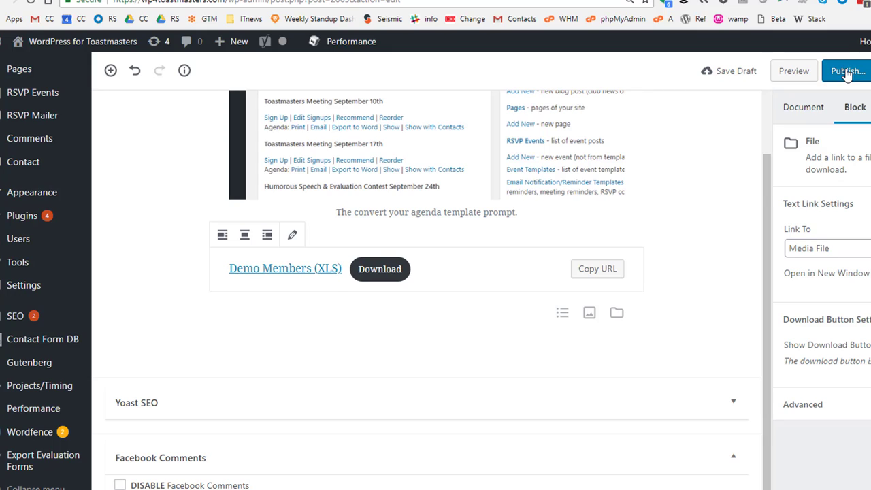
Publish the post and review its paragraphs, numbered list and image on the live site
left_click(847, 72)
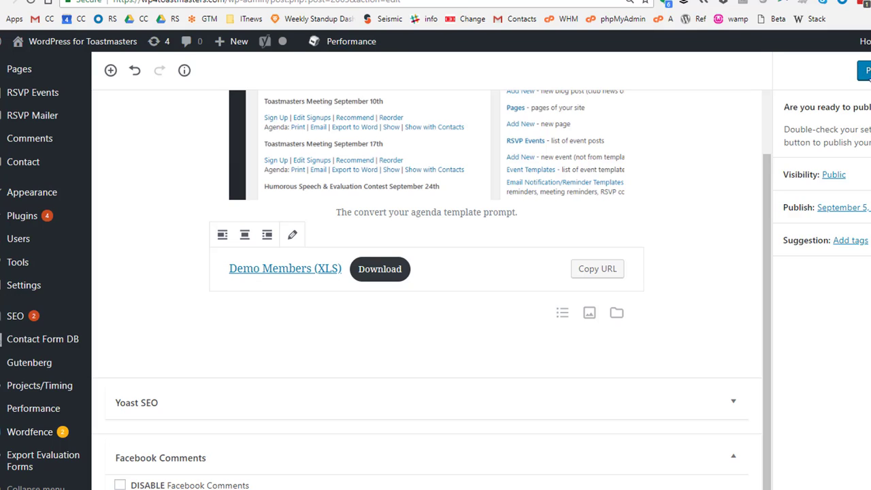
left_click(865, 71)
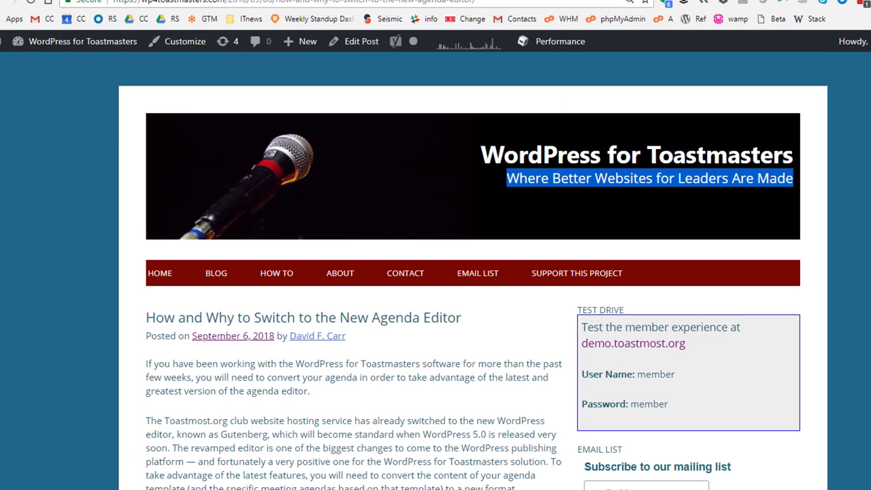
scroll(436, 273, "down", 2)
scroll(436, 272, "down", 6)
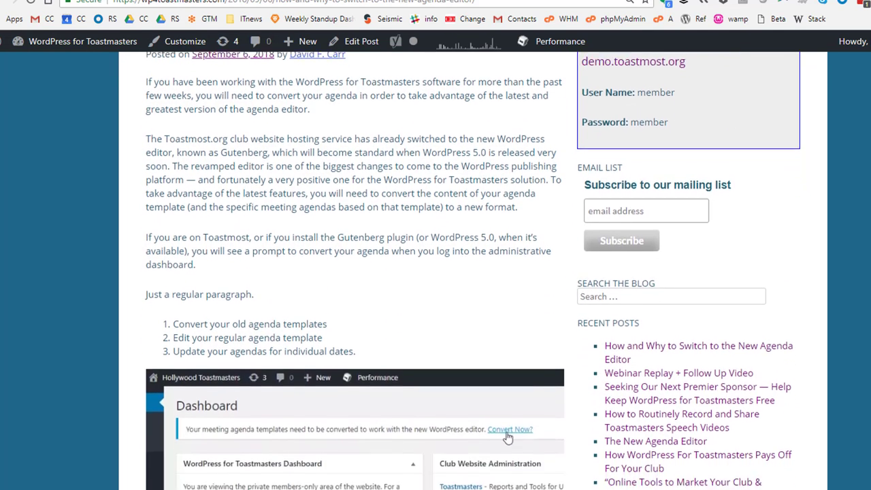
scroll(435, 272, "down", 4)
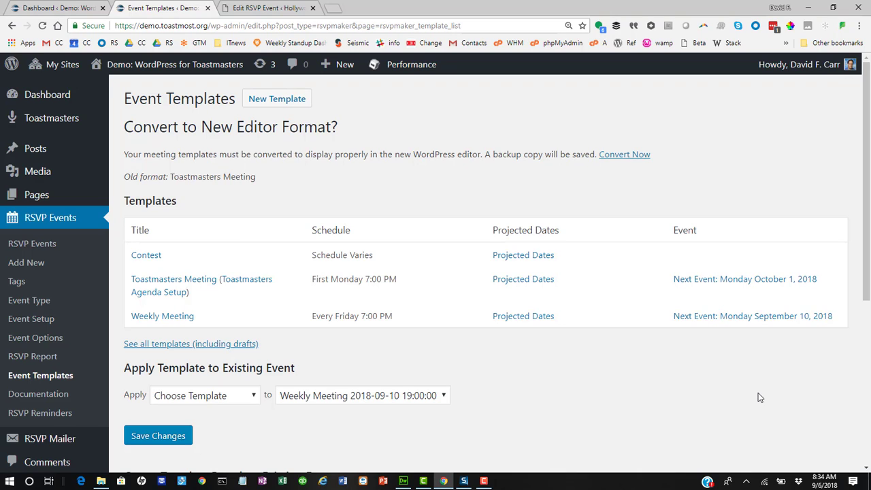
Convert the old-format meeting templates on the demo site to the new editor format and open the Toastmasters Meeting template
key("ctrl+plus")
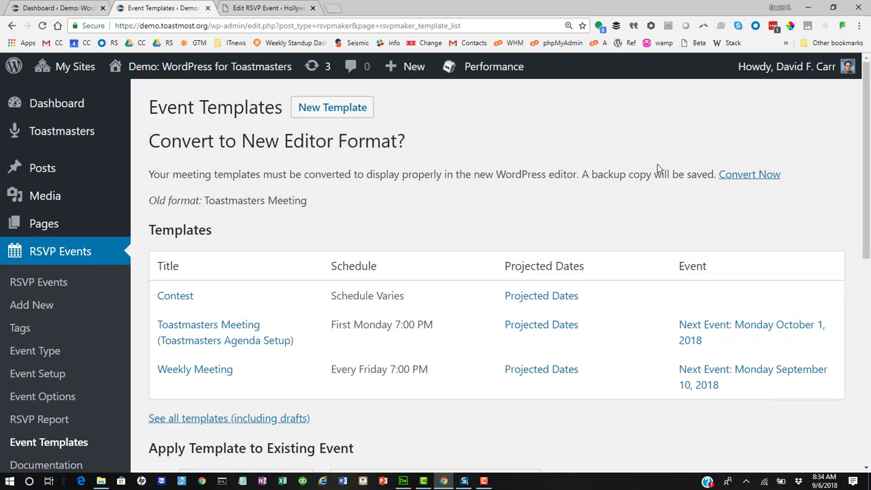
left_click(750, 176)
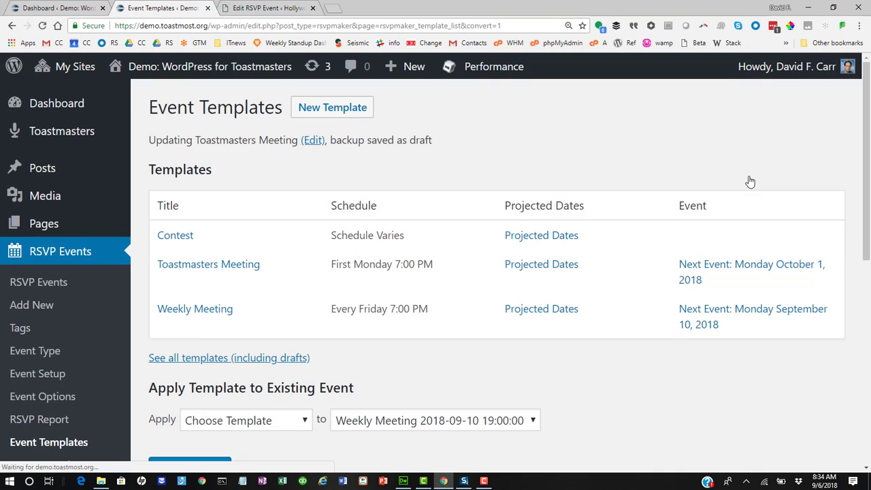
left_click(197, 270)
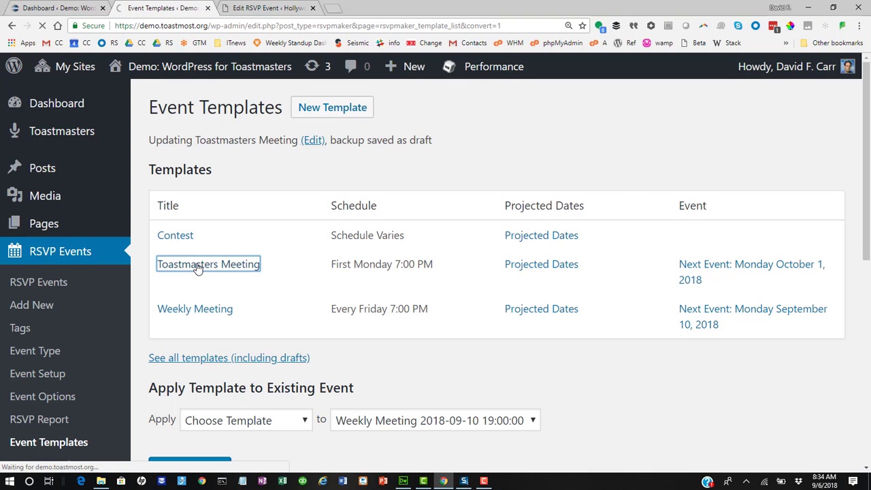